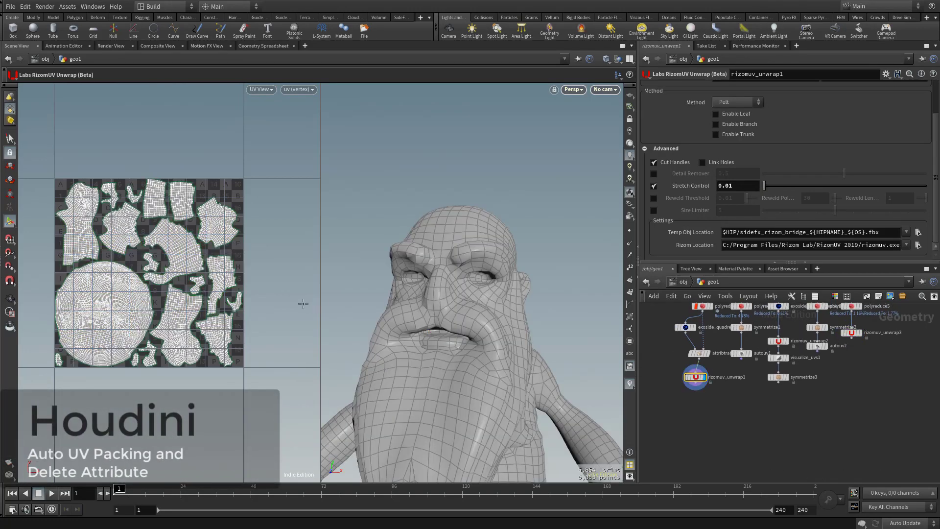
pyautogui.scroll(-5, 299, 293)
pyautogui.moveTo(739, 398); pyautogui.dragTo(722, 440, button='middle')
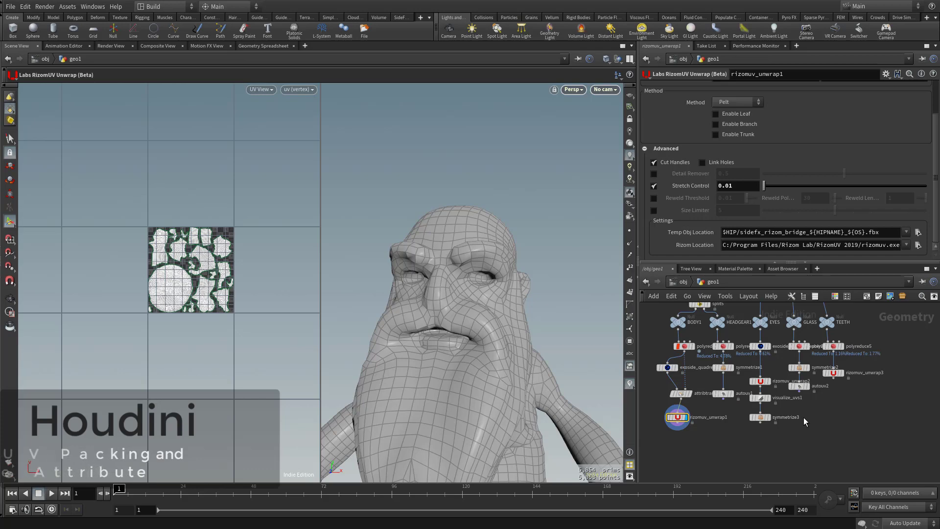
pyautogui.scroll(1, 804, 417)
pyautogui.moveTo(804, 417); pyautogui.dragTo(808, 447, button='middle')
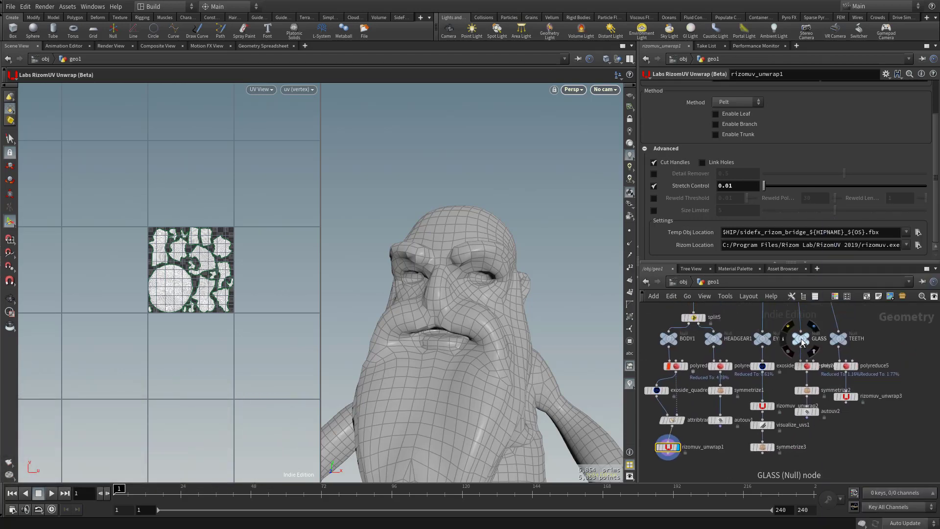
pyautogui.moveTo(808, 339); pyautogui.dragTo(847, 343, button='middle')
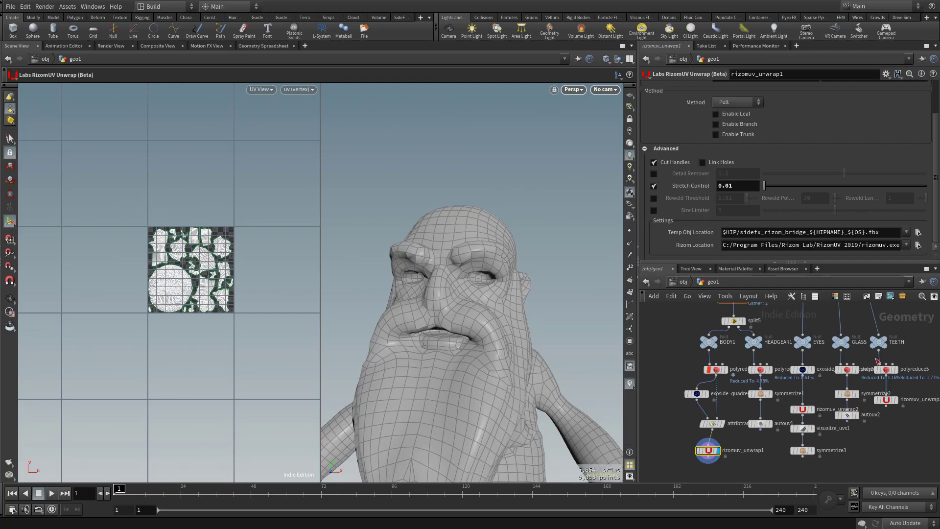
pyautogui.moveTo(883, 407); pyautogui.dragTo(860, 403, button='middle')
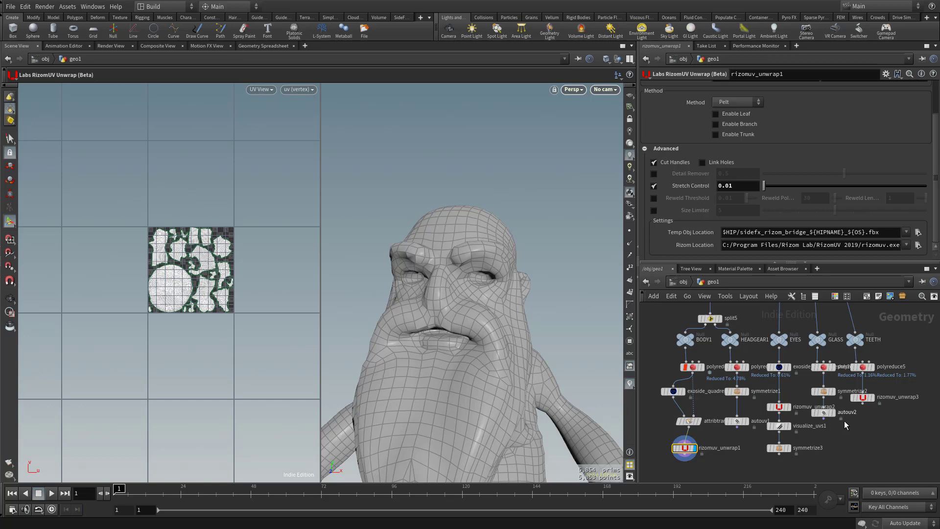
pyautogui.moveTo(857, 434); pyautogui.dragTo(841, 436, button='middle')
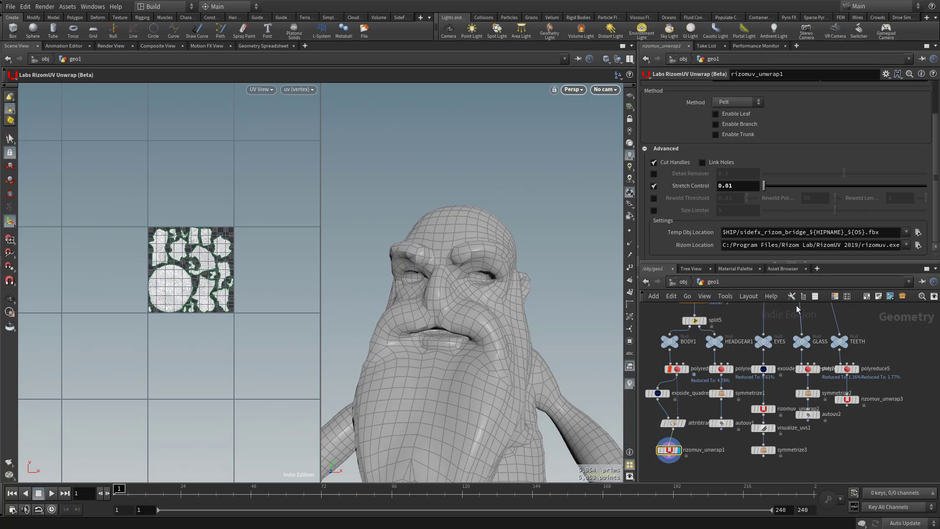
# Display the glass branch's Auto UV node and set its island rotation step to 5.626° and packing iterations to 3.
pyautogui.click(807, 416)
pyautogui.click(817, 414)
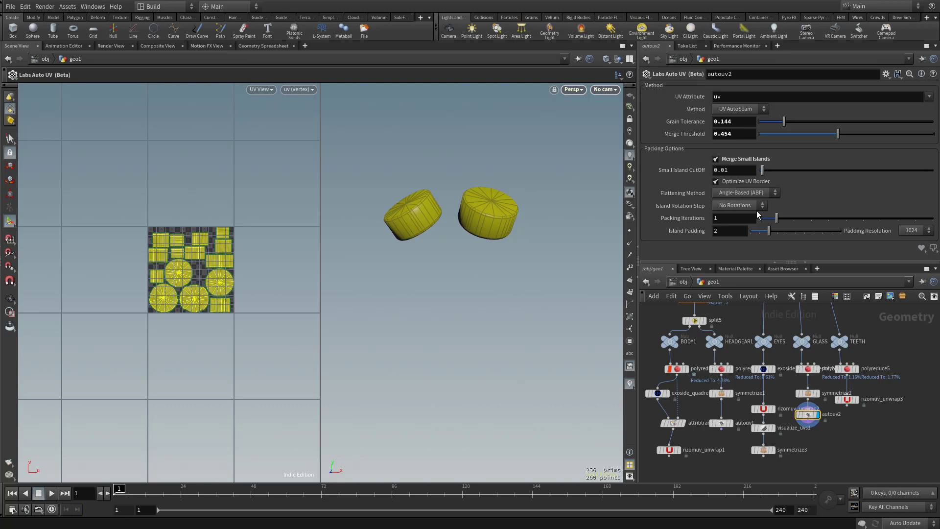
pyautogui.press('Escape')
pyautogui.scroll(3, 250, 214)
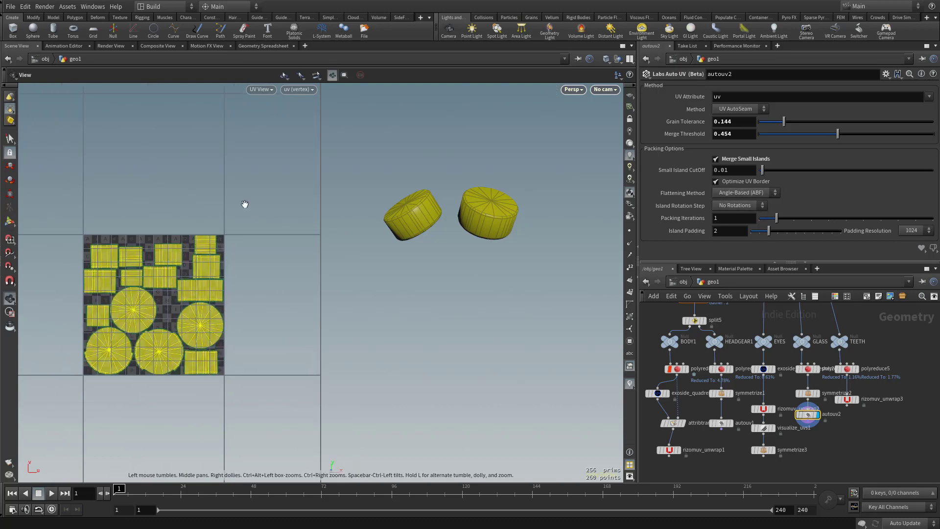
pyautogui.click(764, 206)
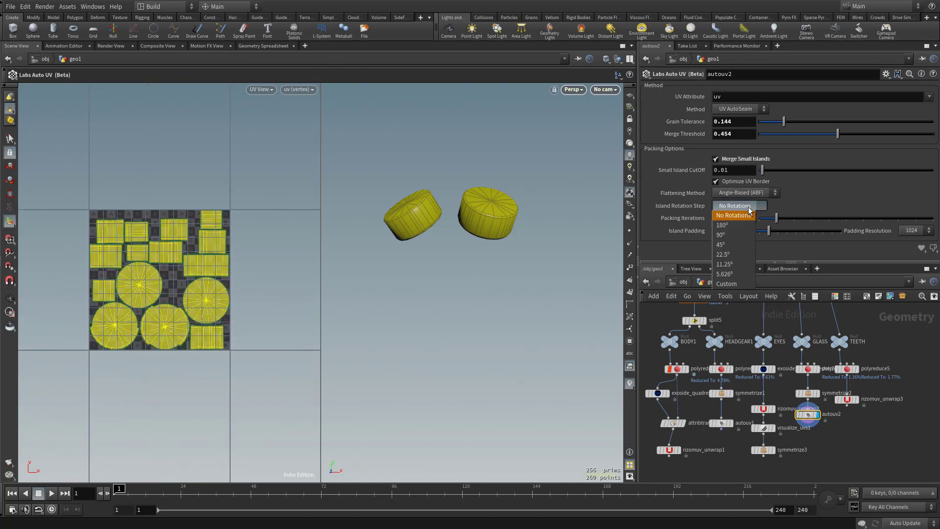
pyautogui.click(736, 273)
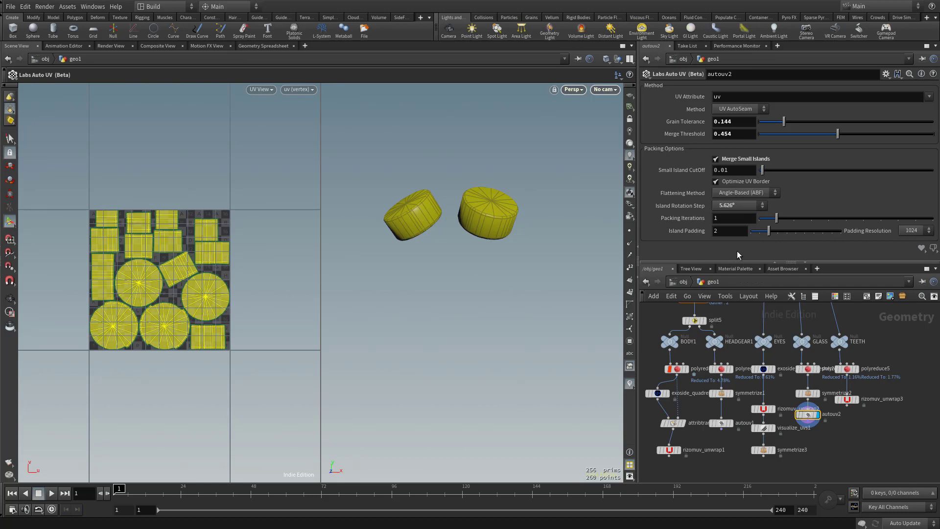
pyautogui.moveTo(777, 218); pyautogui.dragTo(803, 221)
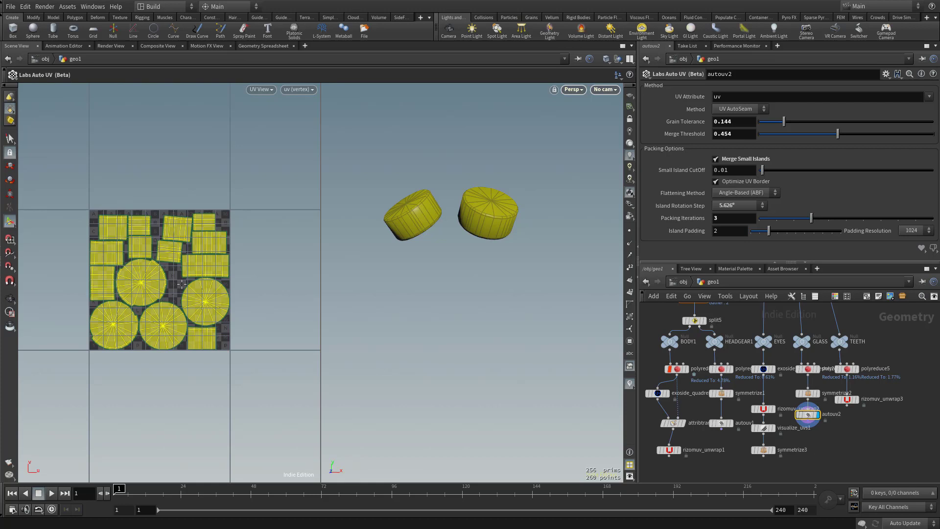
# Move the glass Auto UV node well below the network and line up rizomuv_unwrap3 and autouv1 with the other branch-end nodes.
pyautogui.scroll(-3, 846, 447)
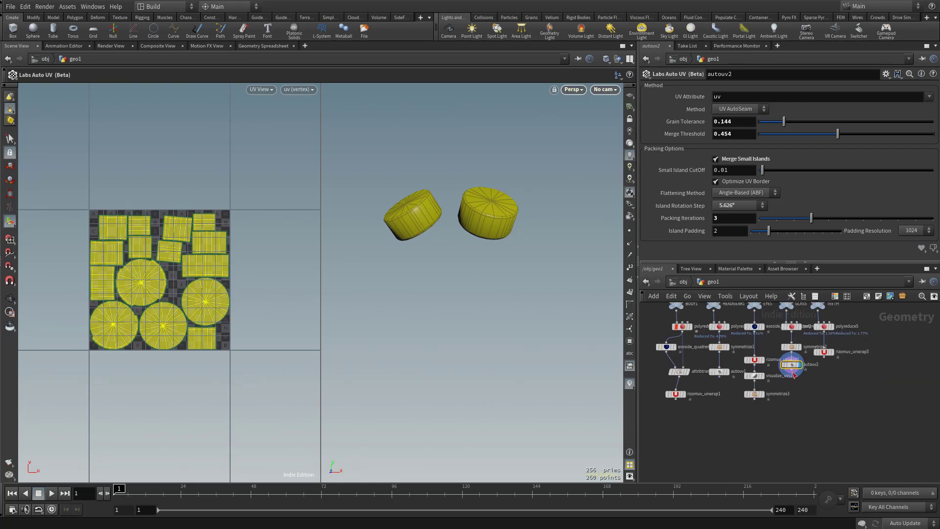
pyautogui.moveTo(794, 369); pyautogui.dragTo(792, 450)
pyautogui.moveTo(835, 399); pyautogui.dragTo(851, 444, button='middle')
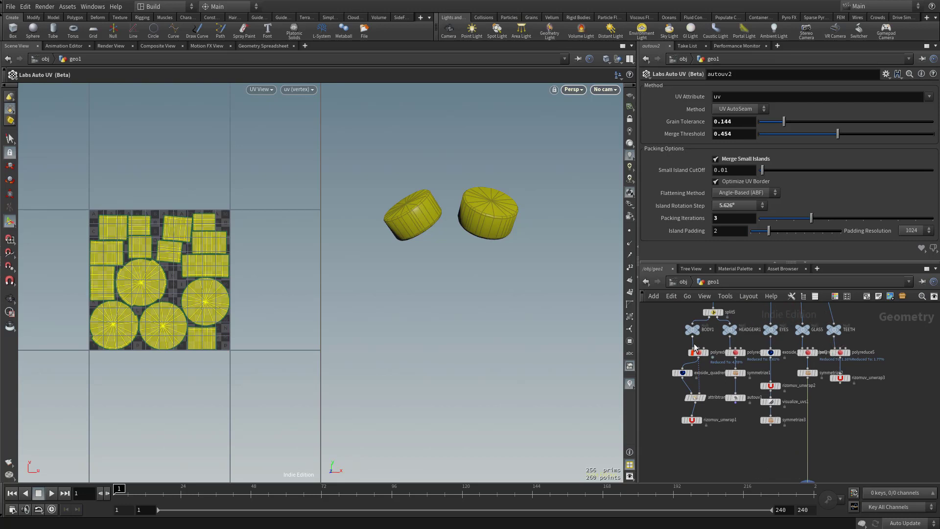
pyautogui.moveTo(890, 437); pyautogui.dragTo(881, 405, button='middle')
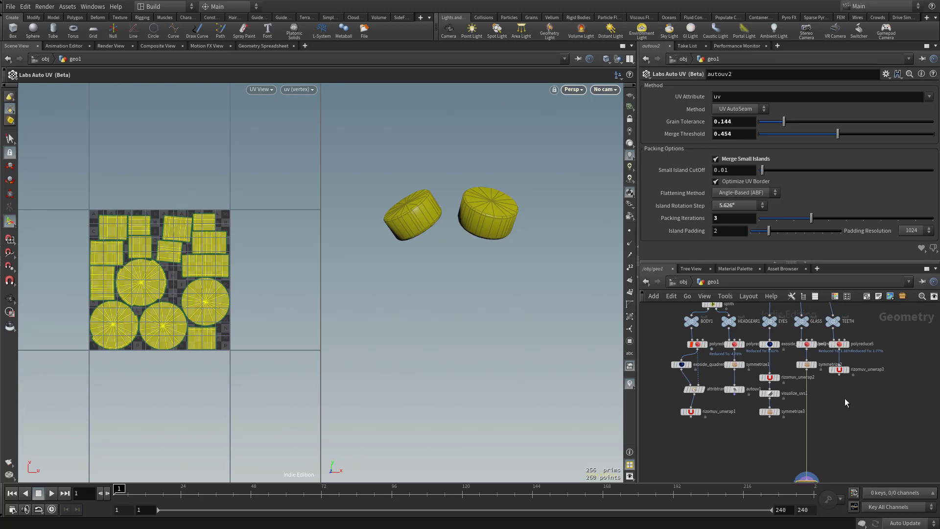
pyautogui.moveTo(833, 372); pyautogui.dragTo(831, 420)
pyautogui.moveTo(733, 390); pyautogui.dragTo(733, 412)
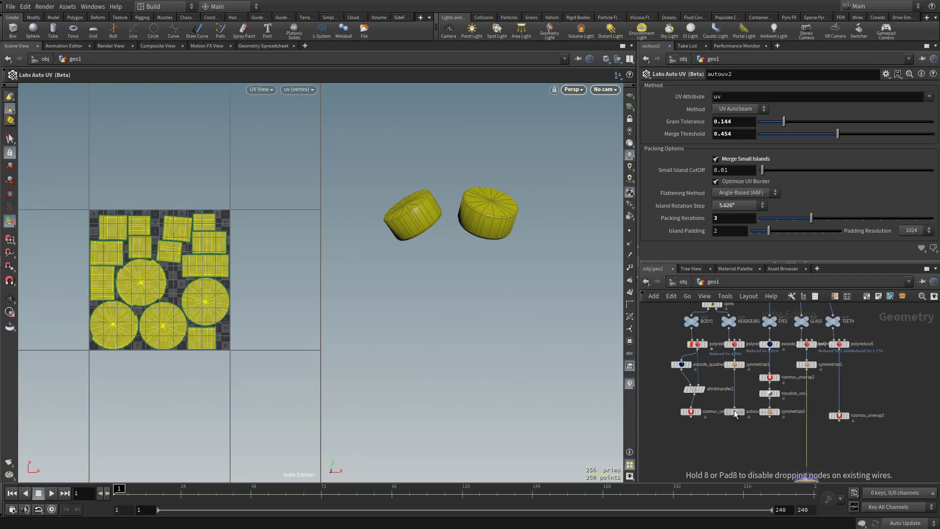
pyautogui.moveTo(737, 446); pyautogui.dragTo(737, 450, button='middle')
pyautogui.moveTo(837, 420); pyautogui.dragTo(837, 418)
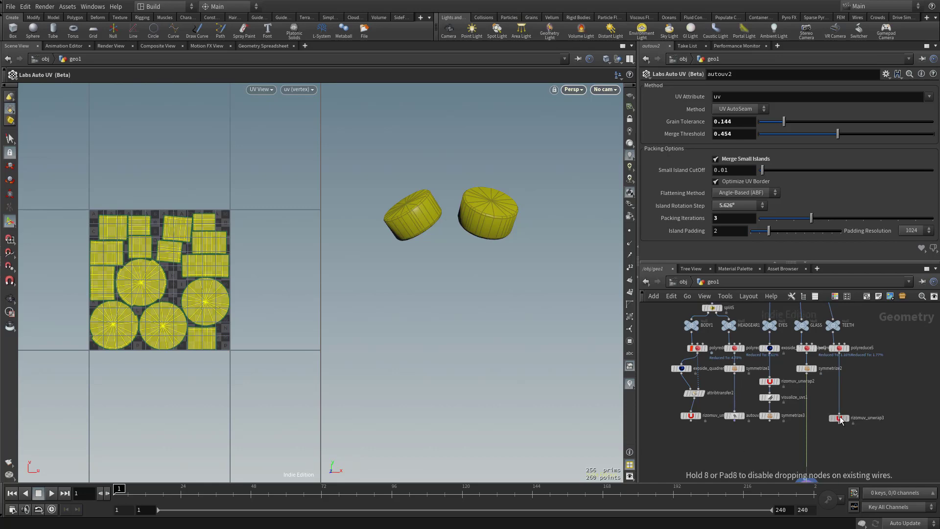
# Add a Merge node in the empty area below the branch-end nodes.
pyautogui.press('Tab')
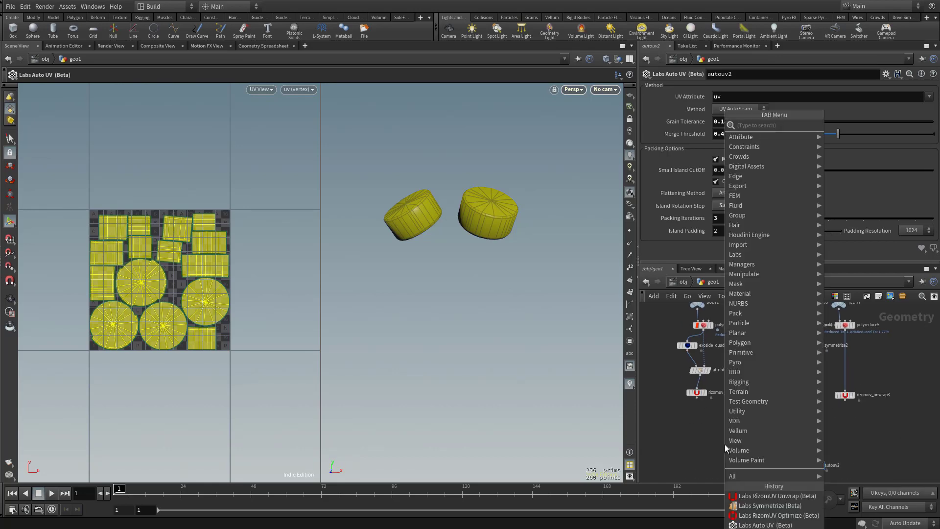
pyautogui.write('merge')
pyautogui.press('Return')
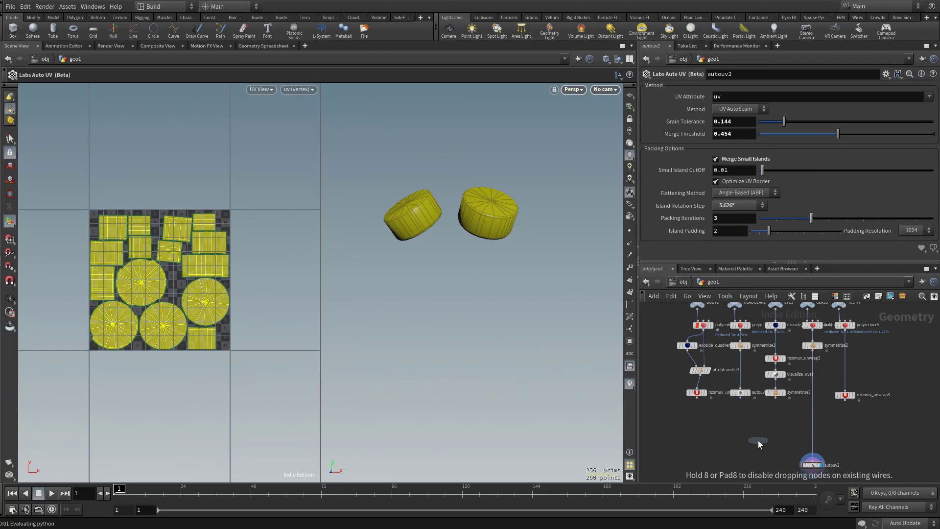
pyautogui.click(758, 440)
# Wire rizomuv_unwrap1, autouv1, symmetrize3 and rizomuv_unwrap3 into the new merge node, leaving out the glass branch.
pyautogui.moveTo(868, 440); pyautogui.dragTo(858, 417, button='middle')
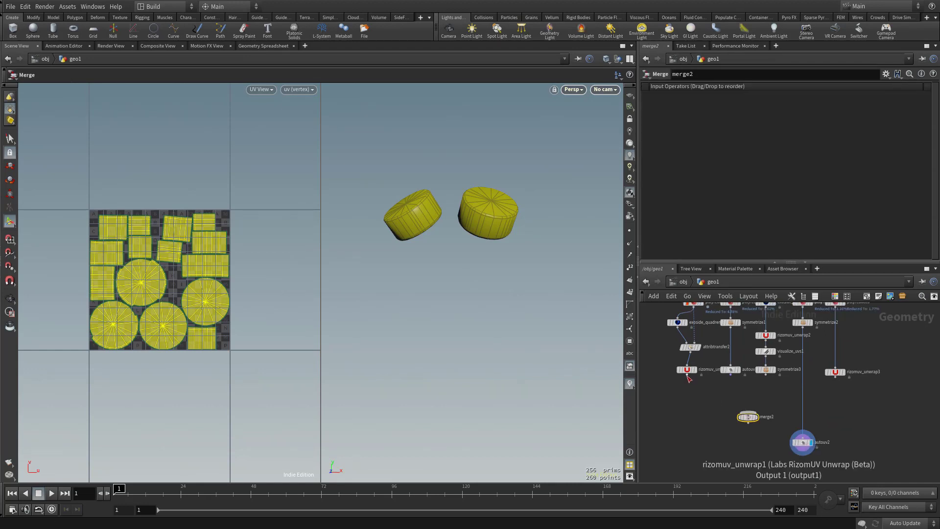
pyautogui.moveTo(701, 389); pyautogui.dragTo(746, 412)
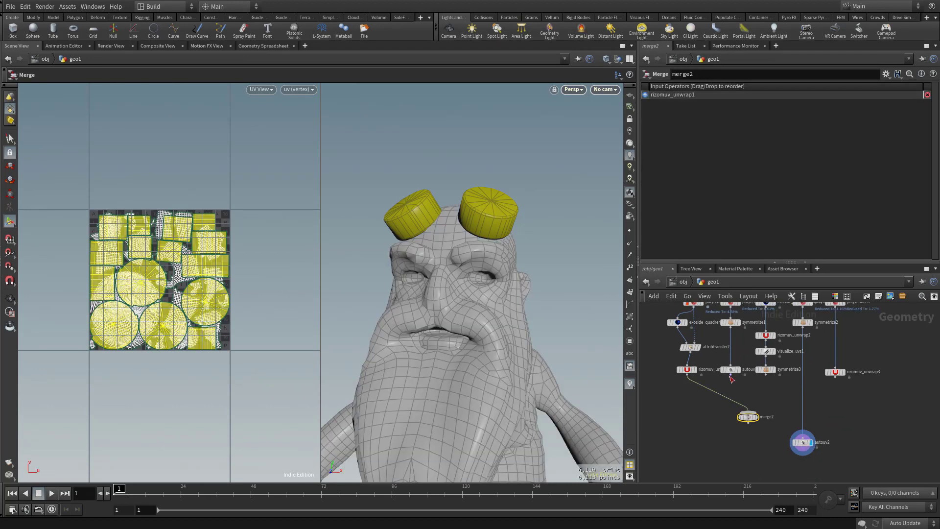
pyautogui.moveTo(730, 374); pyautogui.dragTo(749, 414)
pyautogui.moveTo(761, 391); pyautogui.dragTo(758, 394, button='middle')
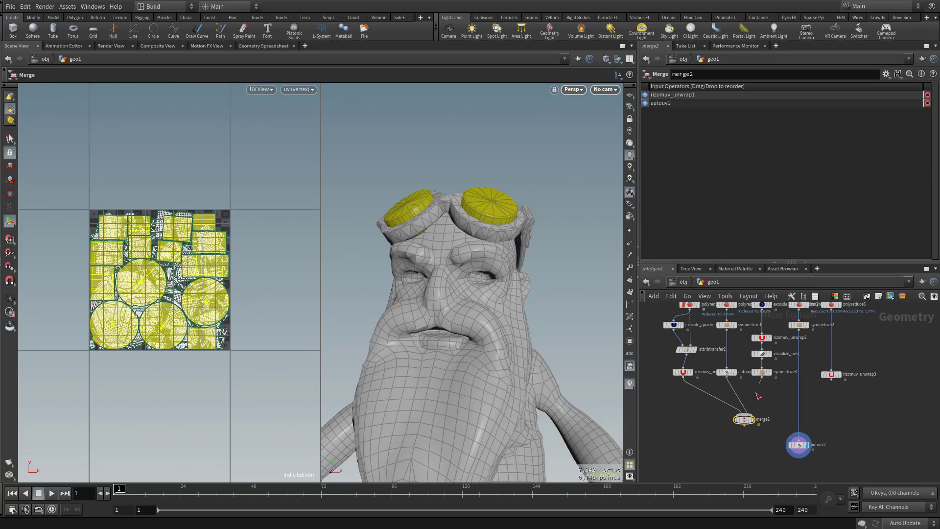
pyautogui.moveTo(762, 377); pyautogui.dragTo(757, 412)
pyautogui.moveTo(834, 380); pyautogui.dragTo(845, 389, button='middle')
pyautogui.moveTo(843, 387); pyautogui.dragTo(755, 423)
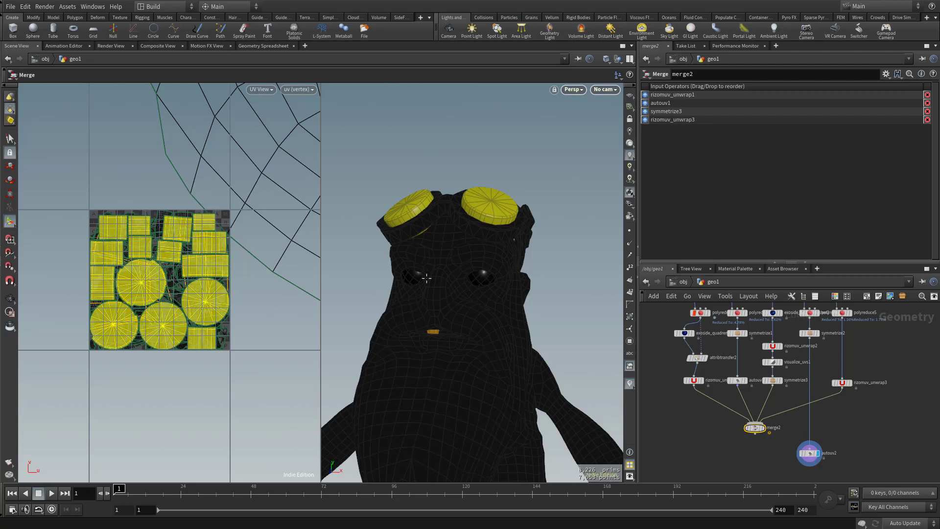
# Add an Attribute Delete node below the merge node, connect it to the merge output and display its result.
pyautogui.moveTo(730, 434); pyautogui.dragTo(729, 417, button='middle')
pyautogui.moveTo(556, 299)
pyautogui.keyDown('alt'); pyautogui.mouseDown()
pyautogui.moveTo(483, 272)
pyautogui.moveTo(553, 295)
pyautogui.mouseUp(); pyautogui.keyUp('alt')
pyautogui.moveTo(749, 431); pyautogui.dragTo(741, 416, button='middle')
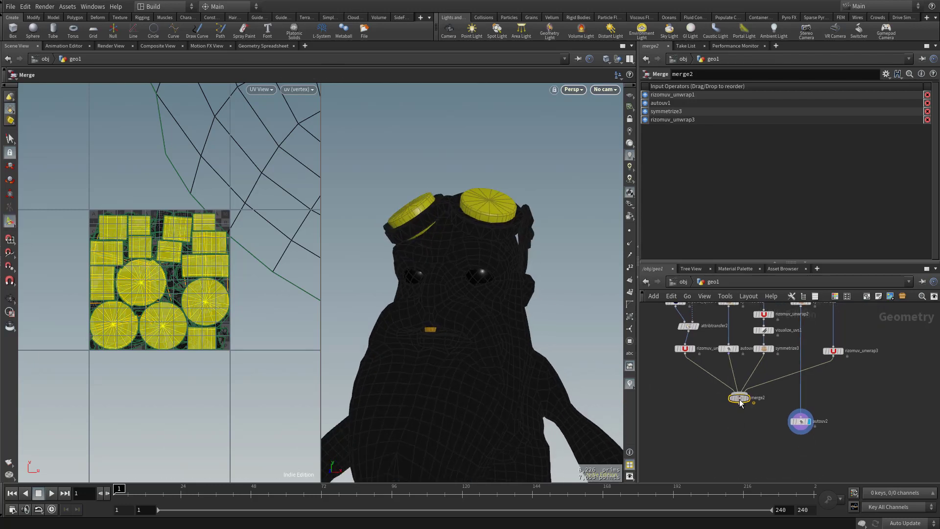
pyautogui.moveTo(747, 398); pyautogui.dragTo(737, 393)
pyautogui.press('Tab')
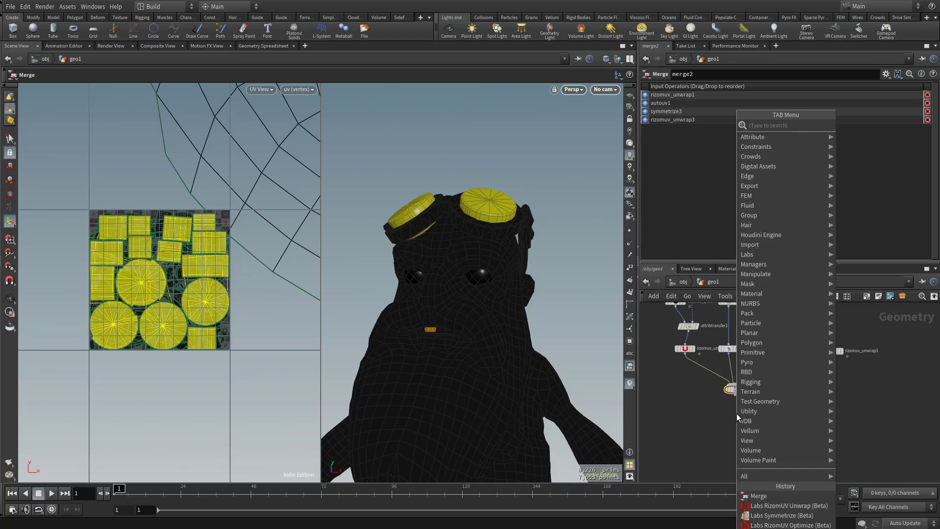
pyautogui.write('att')
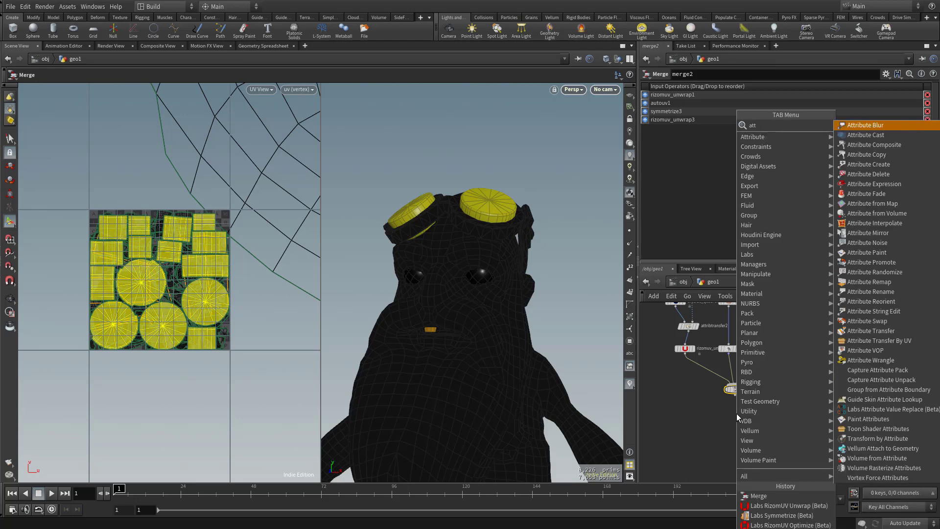
pyautogui.write('ribute delete')
pyautogui.press('Return')
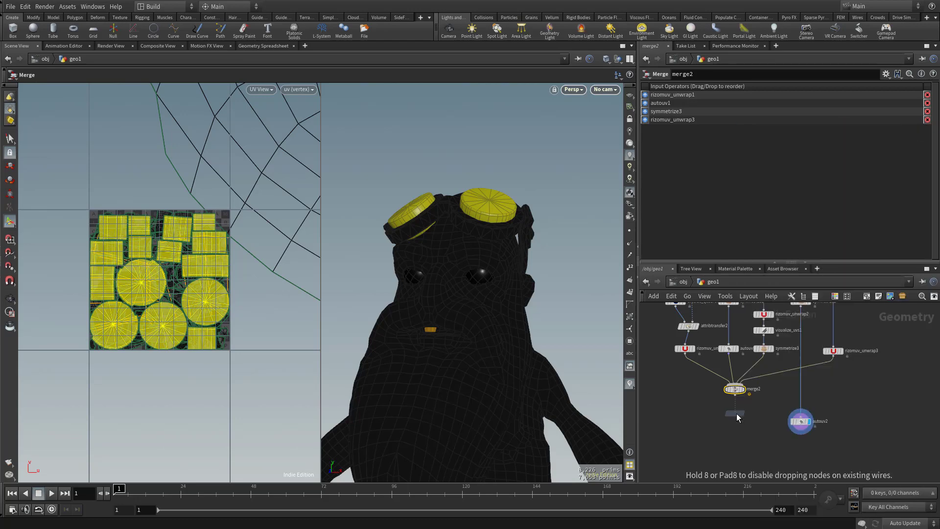
pyautogui.click(737, 414)
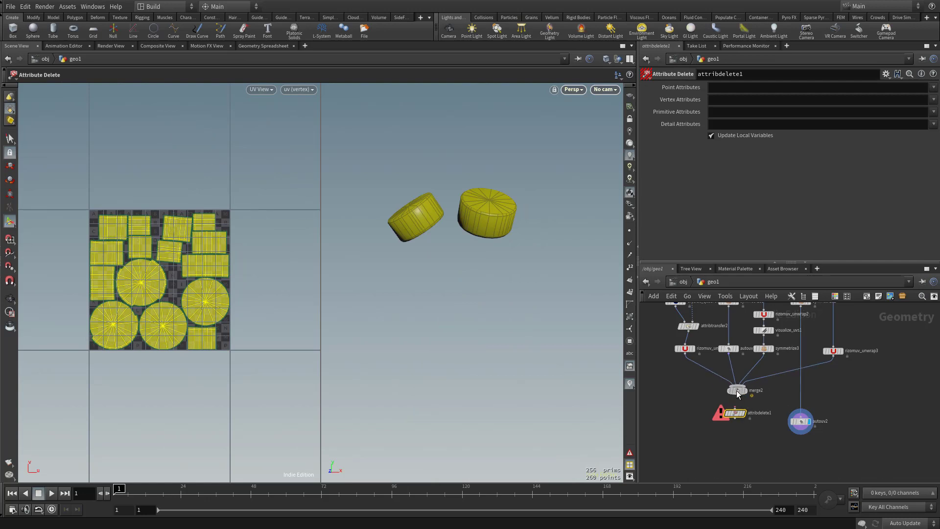
pyautogui.click(735, 391)
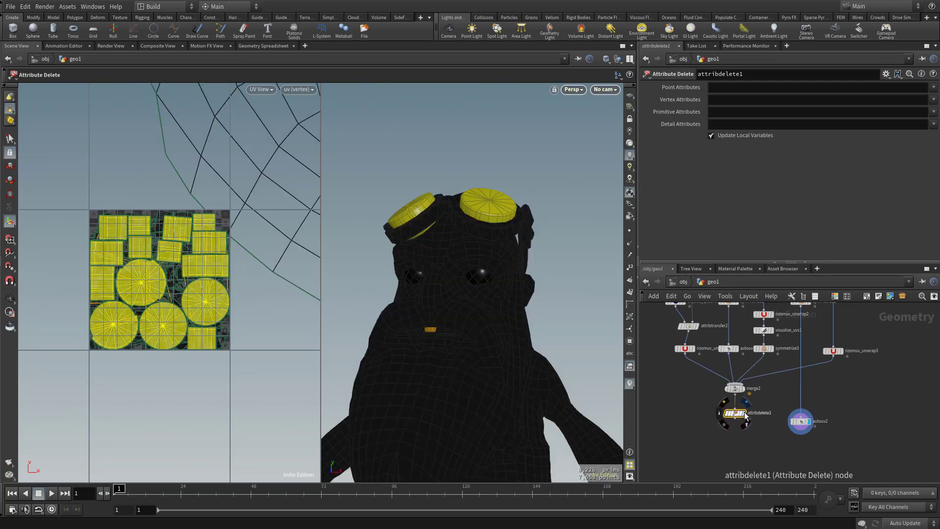
pyautogui.click(741, 411)
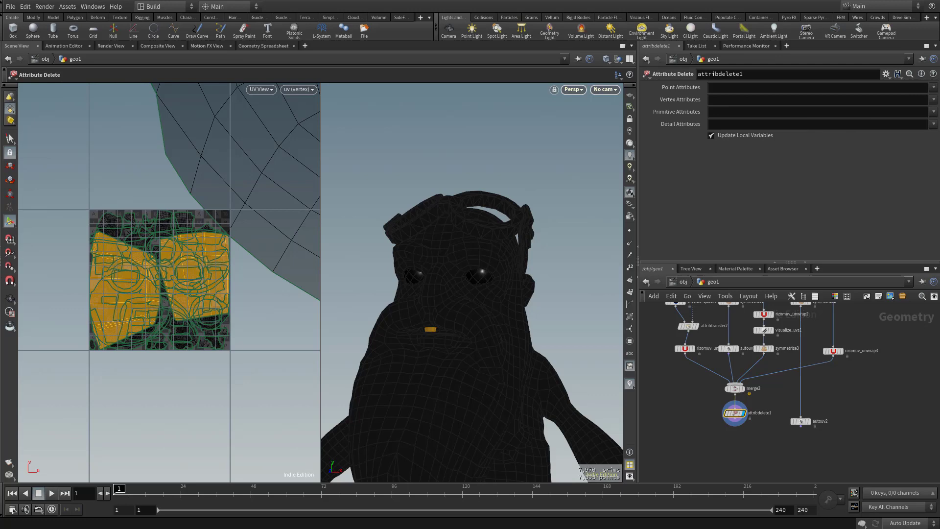
# Choose Color (Cd) and Normal (N) as the point attributes for the Attribute Delete node to remove.
pyautogui.click(934, 88)
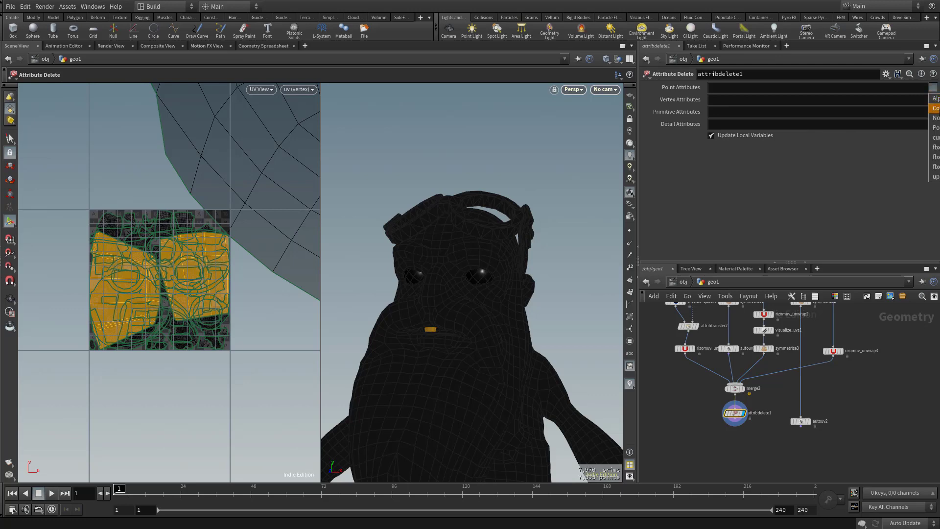
pyautogui.click(935, 108)
pyautogui.click(934, 88)
pyautogui.click(936, 118)
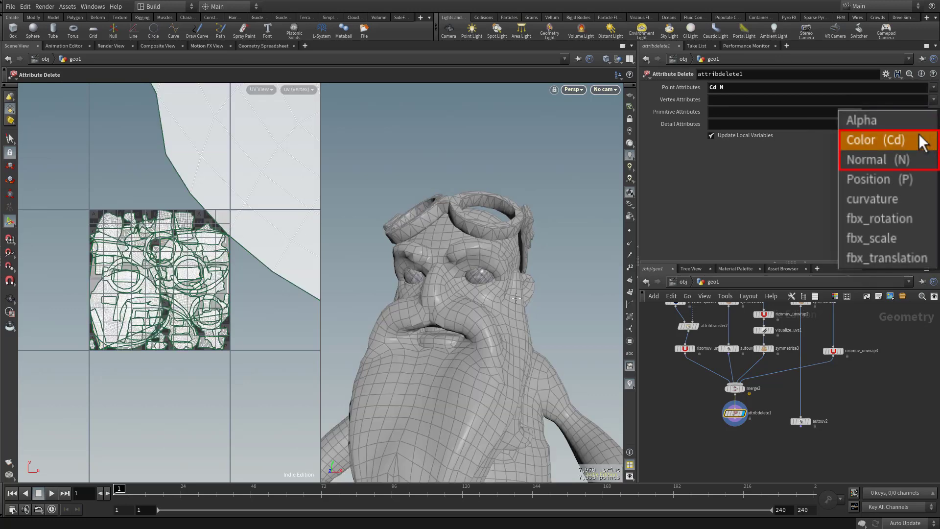
# Examine the whole merged character and the node branches feeding the Attribute Delete node.
pyautogui.scroll(-5, 495, 337)
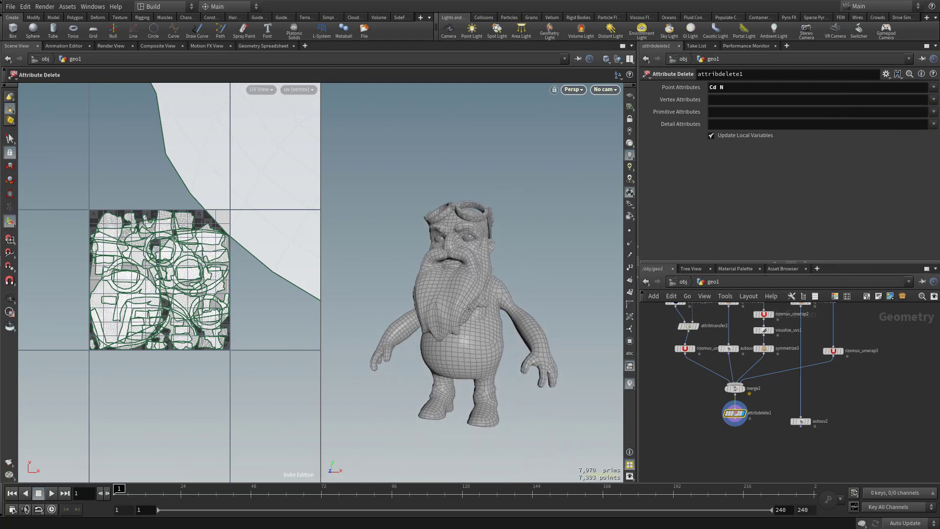
pyautogui.scroll(6, 767, 445)
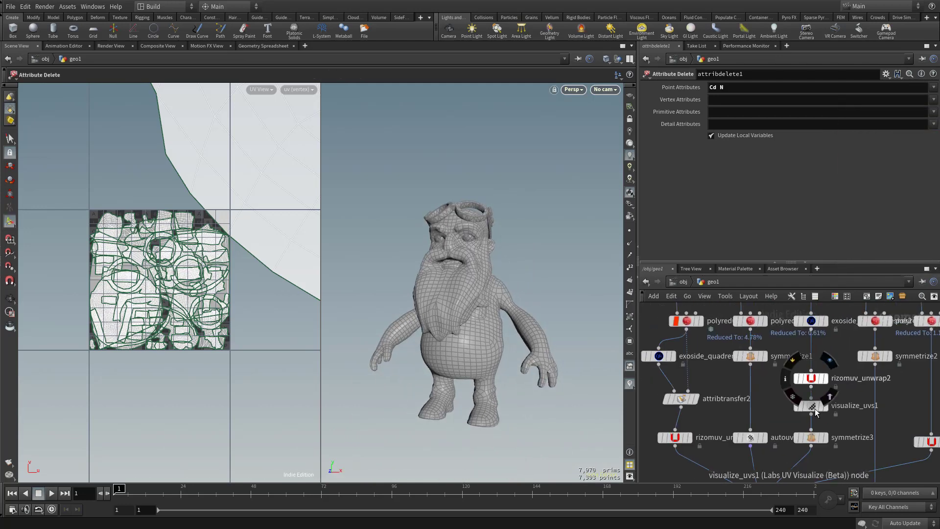
pyautogui.press('f')
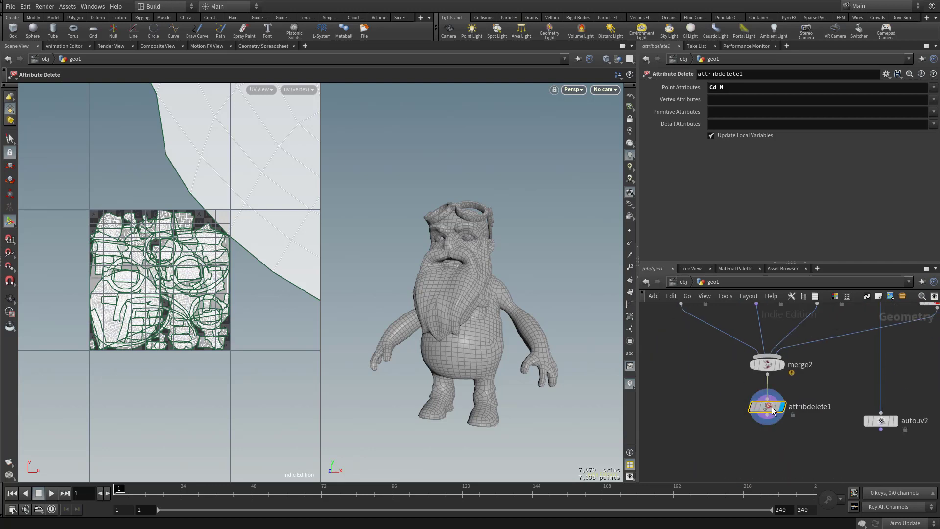
pyautogui.scroll(-2, 719, 381)
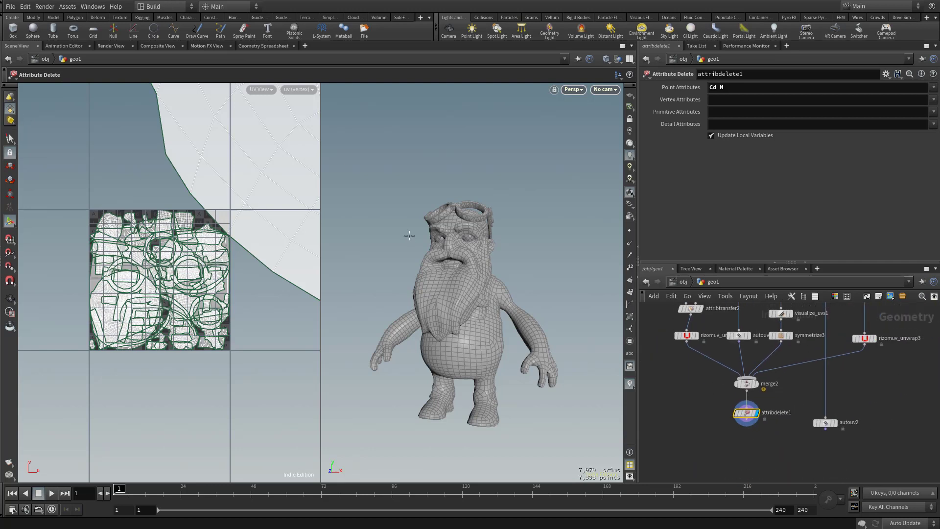
pyautogui.keyDown('alt'); pyautogui.moveTo(409, 236); pyautogui.dragTo(417, 213); pyautogui.keyUp('alt')
pyautogui.keyDown('alt'); pyautogui.moveTo(449, 177); pyautogui.dragTo(458, 166); pyautogui.keyUp('alt')
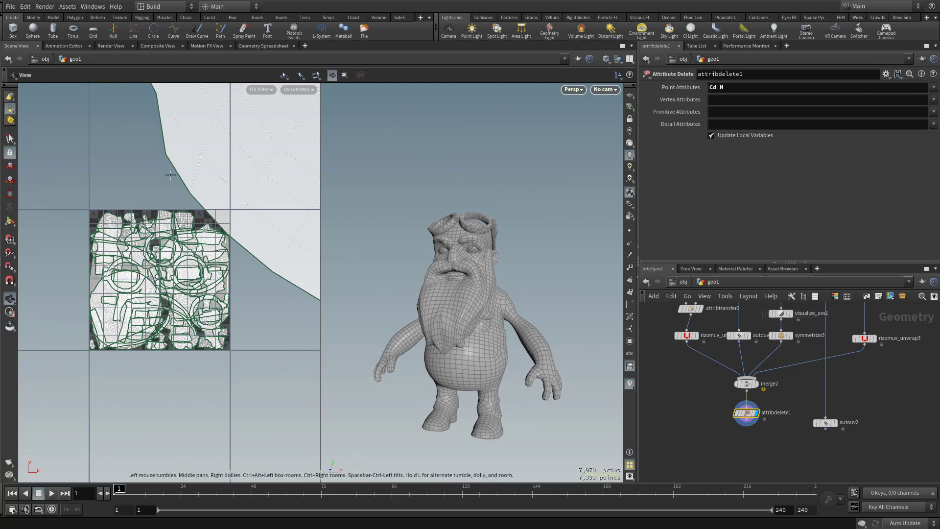
# Activate the Select tool and wire rizomuv_unwrap2 directly into symmetrize3, leaving visualize_uvs1 out of the eyes branch.
pyautogui.click(10, 142)
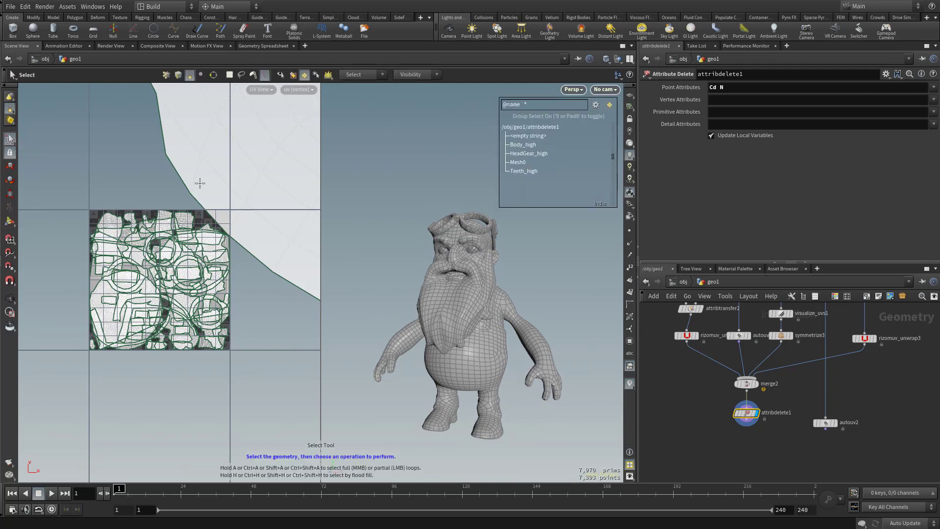
pyautogui.moveTo(814, 354); pyautogui.dragTo(822, 433, button='middle')
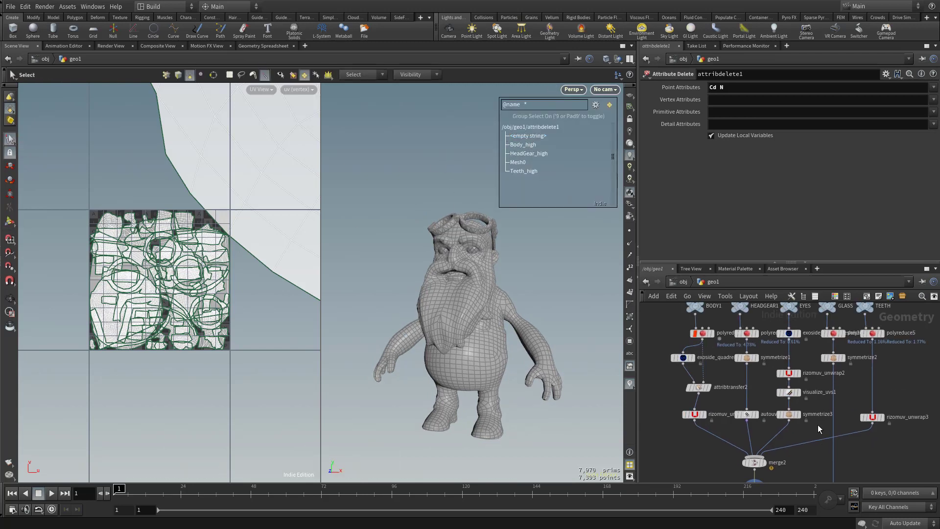
pyautogui.moveTo(788, 394); pyautogui.dragTo(769, 393)
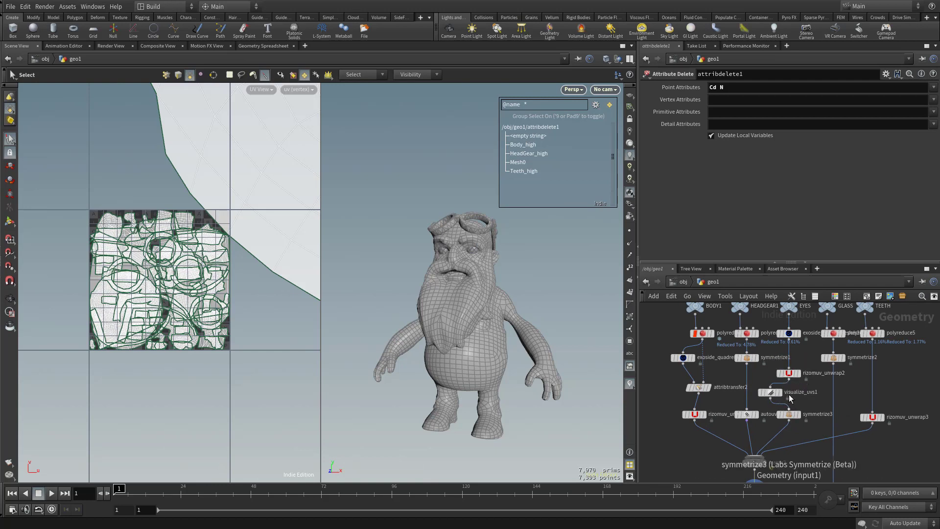
pyautogui.moveTo(831, 391); pyautogui.dragTo(845, 381, button='middle')
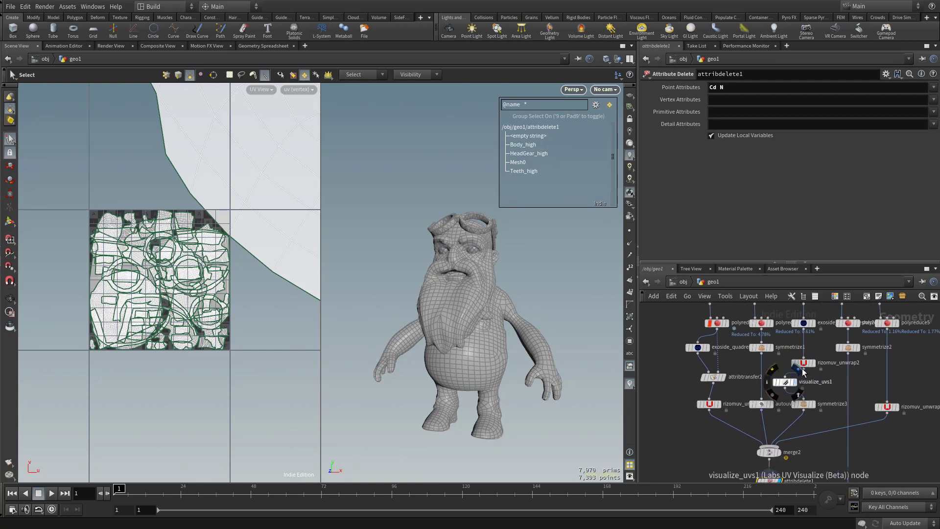
pyautogui.moveTo(804, 369); pyautogui.dragTo(804, 399)
pyautogui.moveTo(830, 392); pyautogui.dragTo(804, 318, button='middle')
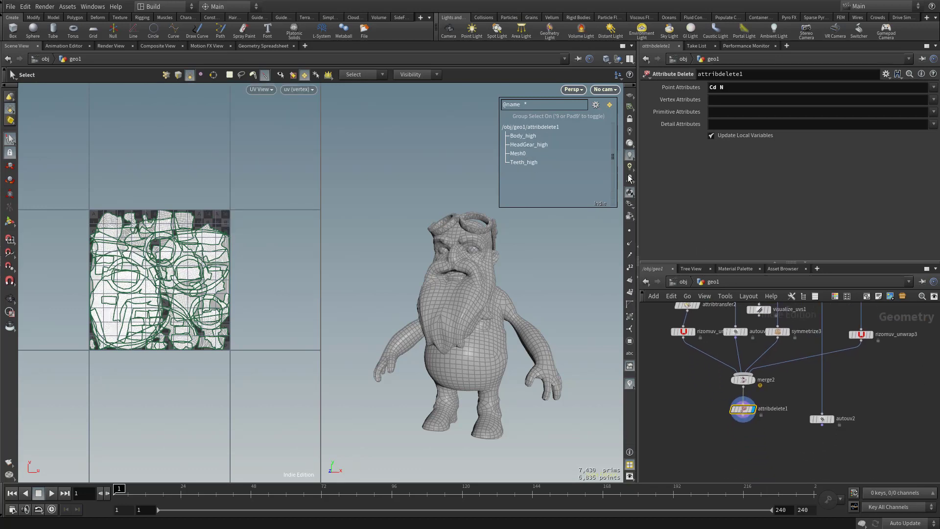
# Compare the displayed results of visualize_uvs1 and attribdelete1, ending on the attribdelete1 display.
pyautogui.moveTo(722, 407); pyautogui.dragTo(707, 452, button='middle')
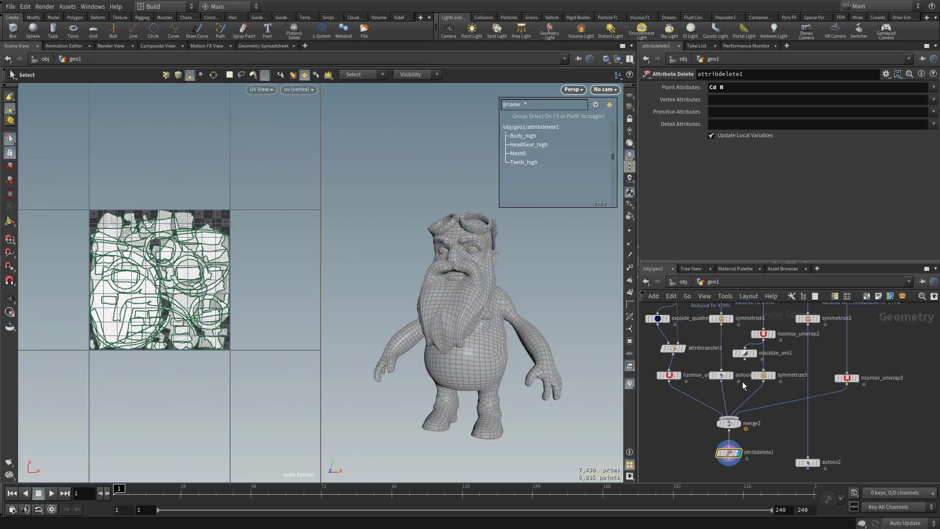
pyautogui.click(753, 353)
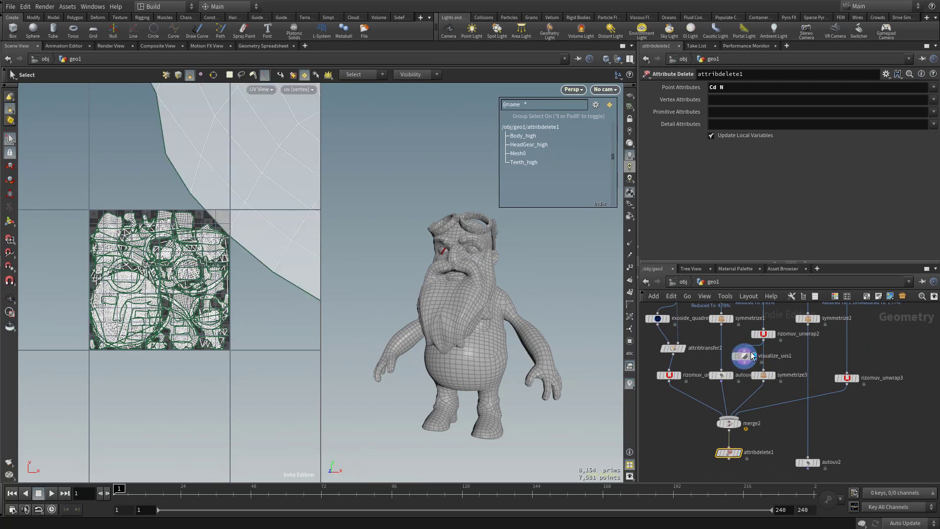
pyautogui.moveTo(745, 356); pyautogui.dragTo(744, 359)
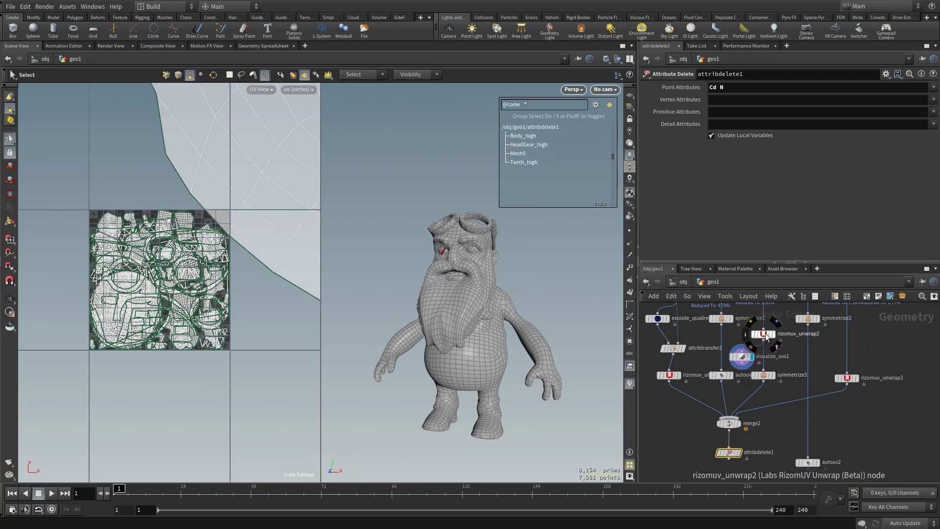
pyautogui.click(738, 452)
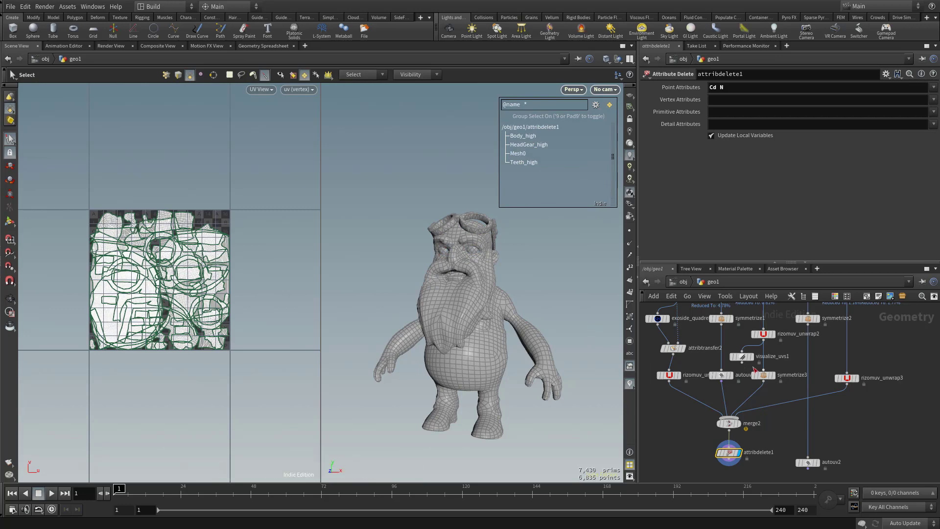
# Add an Attribute Transfer node for the eyes branch, placing it in the free space beside the teeth branch.
pyautogui.moveTo(793, 349); pyautogui.dragTo(801, 430, button='middle')
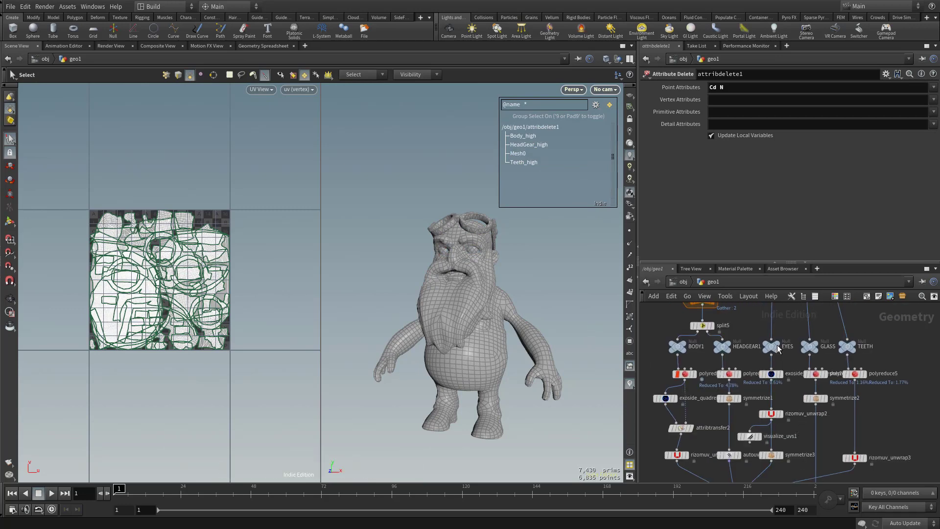
pyautogui.moveTo(763, 373); pyautogui.dragTo(761, 370)
pyautogui.moveTo(792, 396); pyautogui.dragTo(786, 370, button='middle')
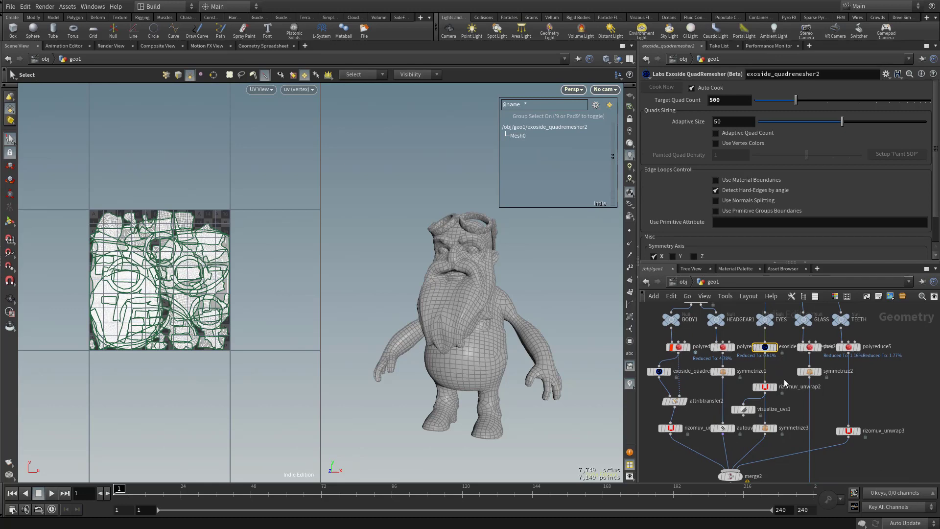
pyautogui.press('Tab')
pyautogui.write('attribute tran')
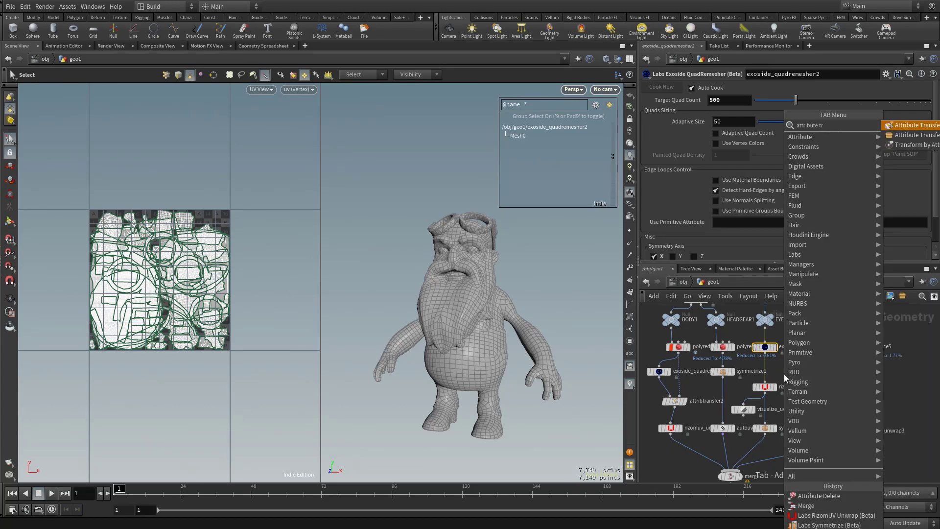
pyautogui.press('Return')
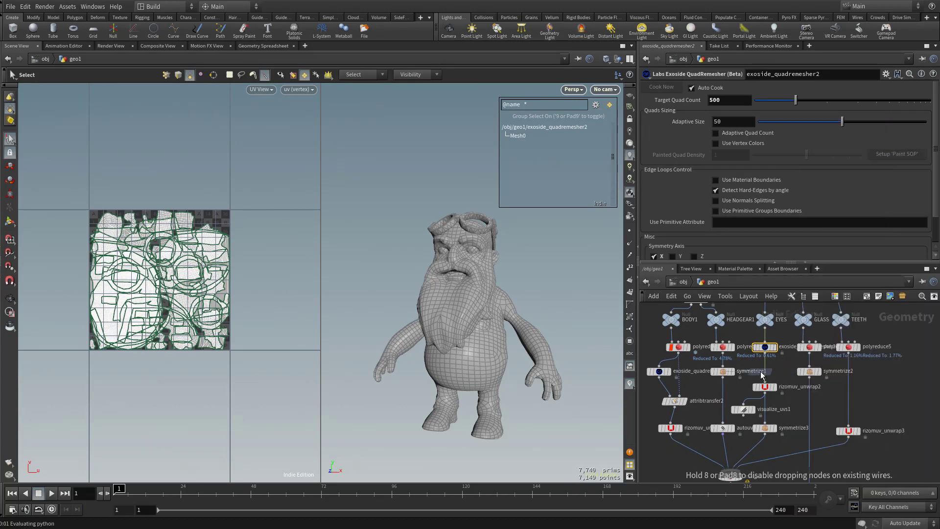
pyautogui.moveTo(757, 380); pyautogui.dragTo(773, 388, button='middle')
pyautogui.click(888, 392)
pyautogui.scroll(-3, 894, 417)
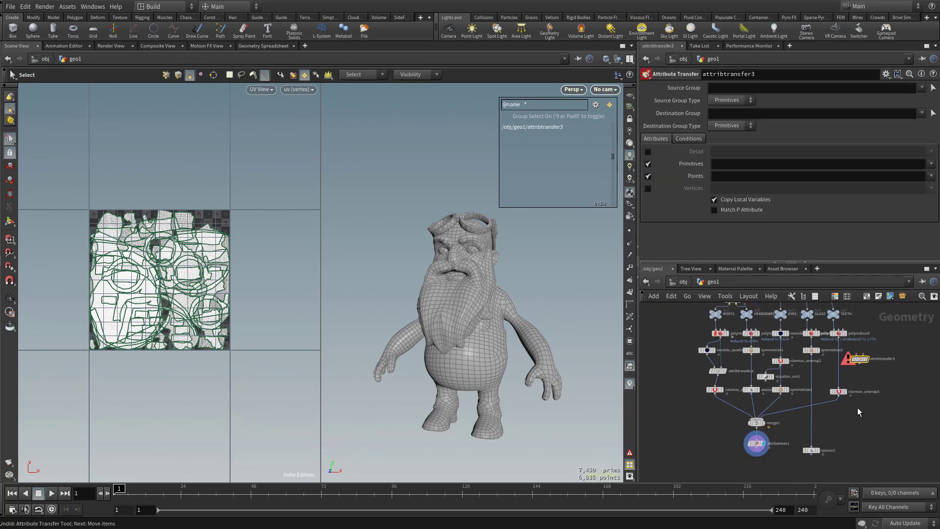
# Shift the lower nodes down to open a gap in the eyes branch and place attribtransfer3 just above rizomuv_unwrap2.
pyautogui.moveTo(691, 358); pyautogui.dragTo(786, 465)
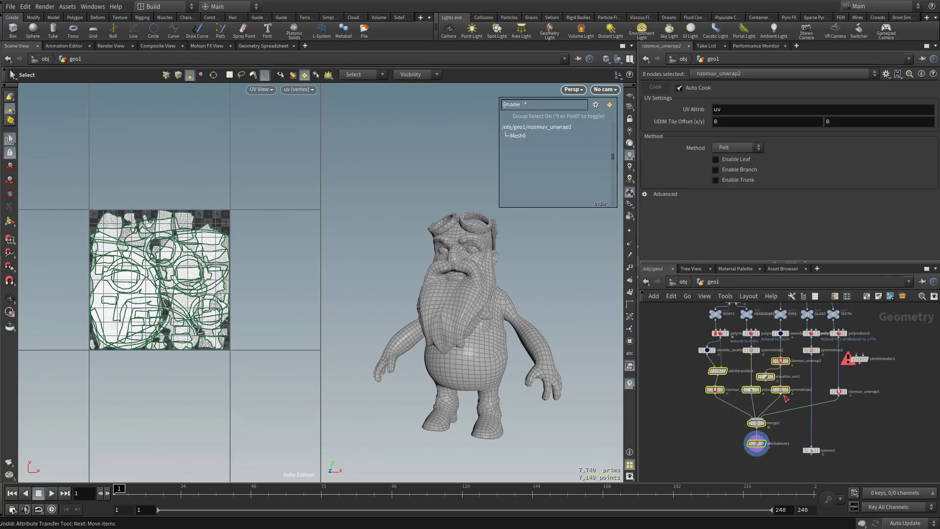
pyautogui.moveTo(780, 390); pyautogui.dragTo(781, 407)
pyautogui.scroll(3, 850, 427)
pyautogui.moveTo(850, 428); pyautogui.dragTo(919, 528, button='middle')
pyautogui.click(920, 441)
pyautogui.moveTo(935, 418); pyautogui.dragTo(827, 421)
pyautogui.moveTo(822, 394); pyautogui.dragTo(791, 361, button='middle')
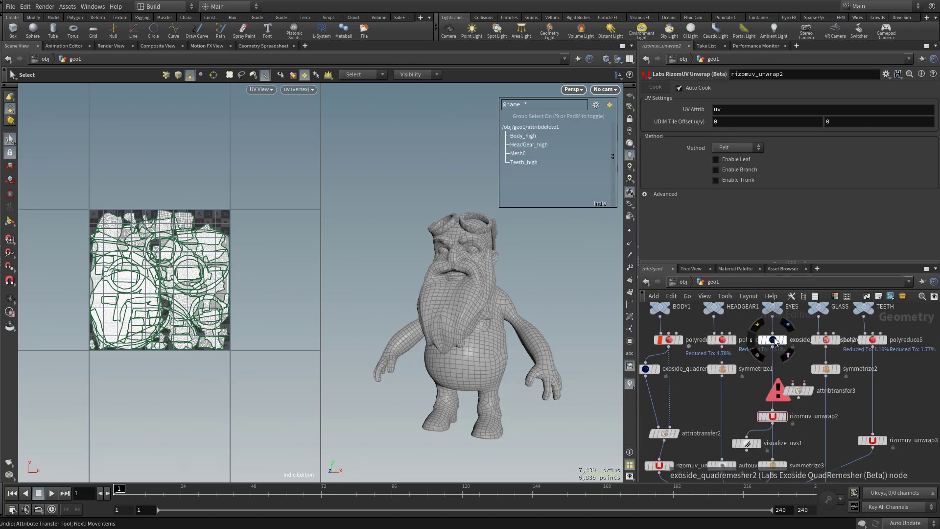
# Insert attribtransfer3 between exoside_quadremesher2 and rizomuv_unwrap2, and wire the EYES null into its second input.
pyautogui.moveTo(773, 339); pyautogui.dragTo(758, 359)
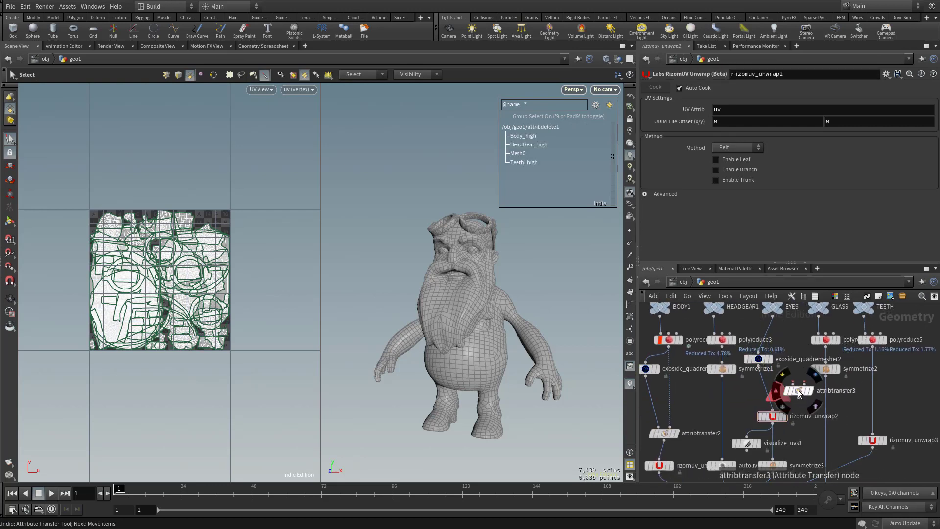
pyautogui.moveTo(798, 390); pyautogui.dragTo(775, 391)
pyautogui.click(787, 397)
pyautogui.moveTo(783, 309); pyautogui.dragTo(783, 321, button='middle')
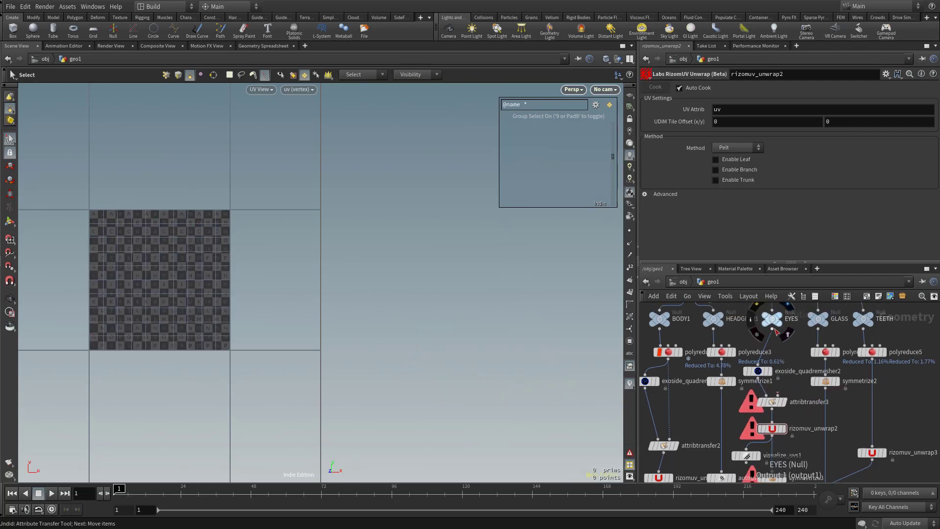
pyautogui.moveTo(775, 332); pyautogui.dragTo(787, 392)
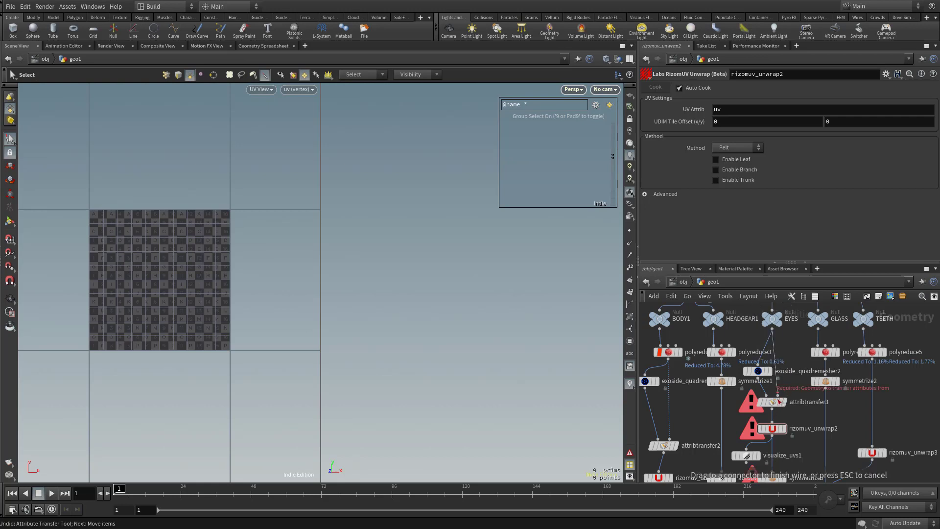
# Limit attribtransfer3 to the primitive attribute name with point transfer disabled, and return to the Attribute Delete node.
pyautogui.click(773, 403)
pyautogui.click(774, 402)
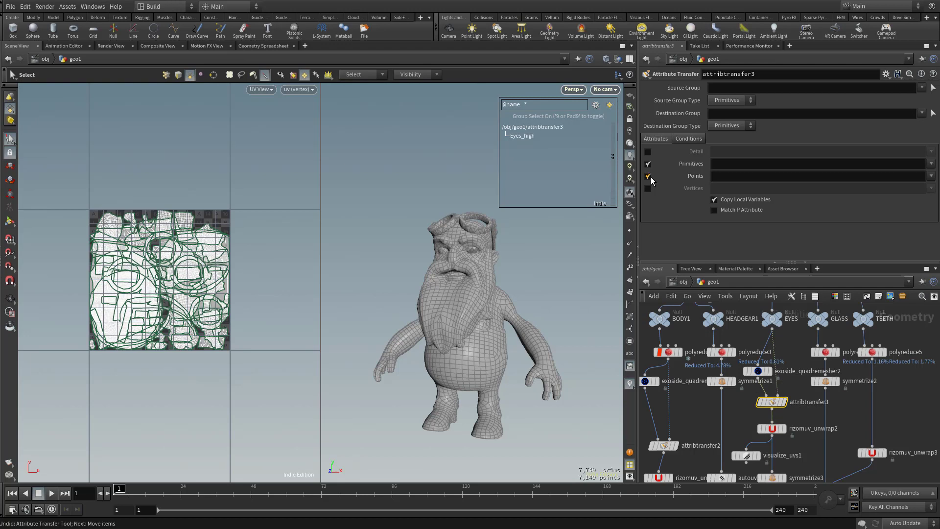
pyautogui.click(932, 164)
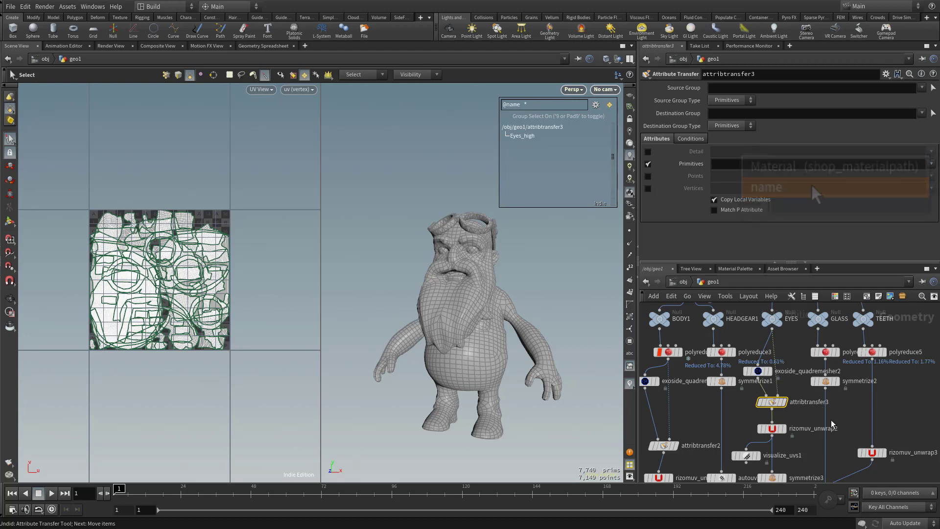
pyautogui.moveTo(829, 476); pyautogui.dragTo(836, 284, button='middle')
pyautogui.click(748, 399)
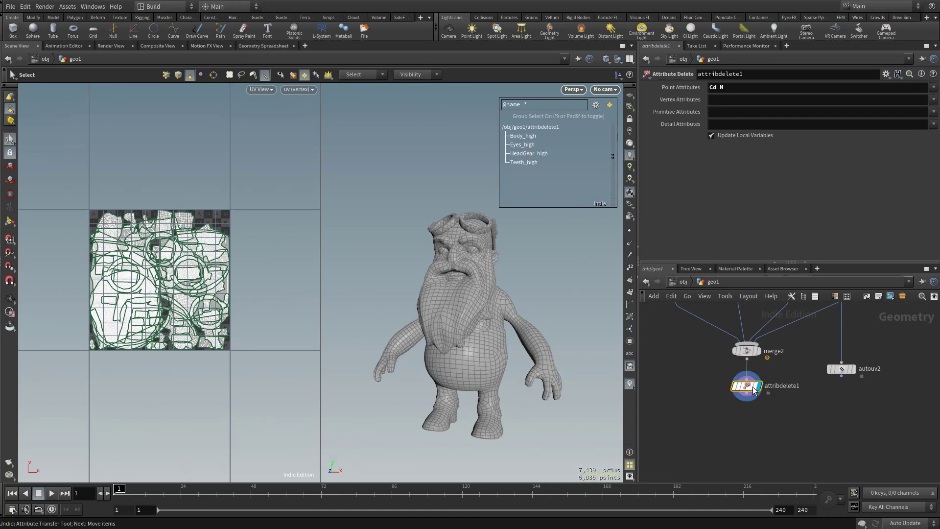